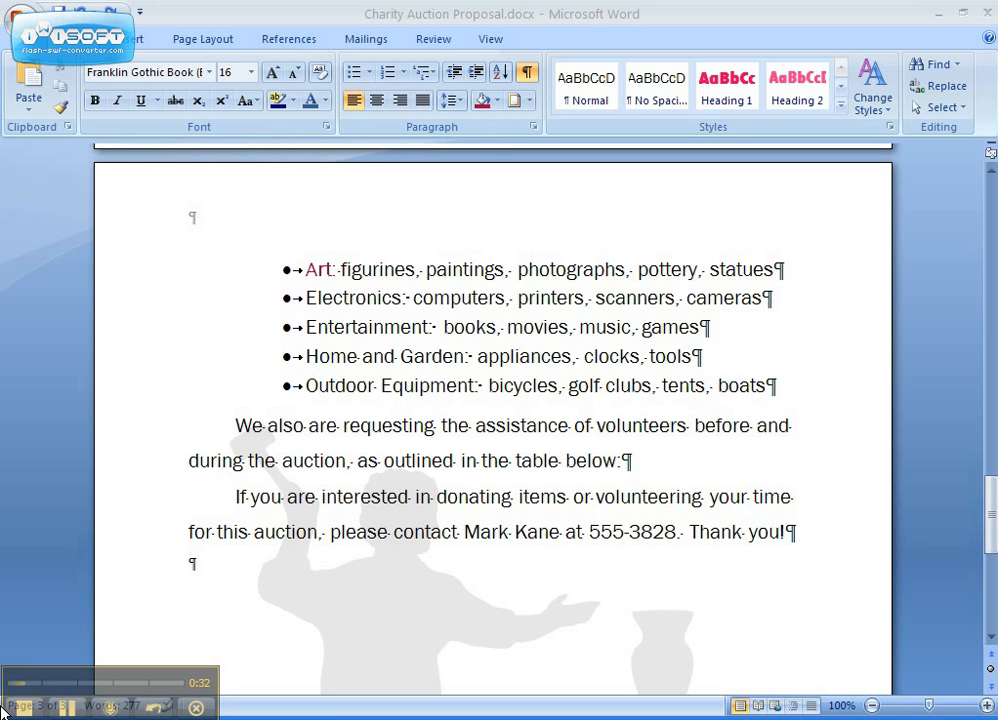
pyautogui.press('BackSpace')
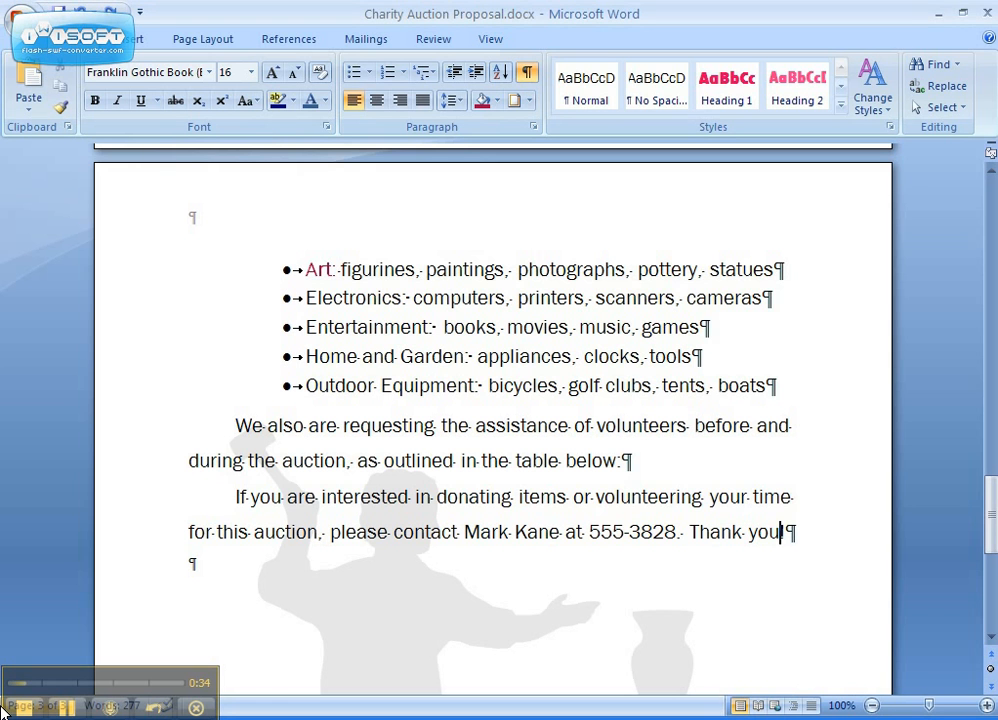
pyautogui.write('!')
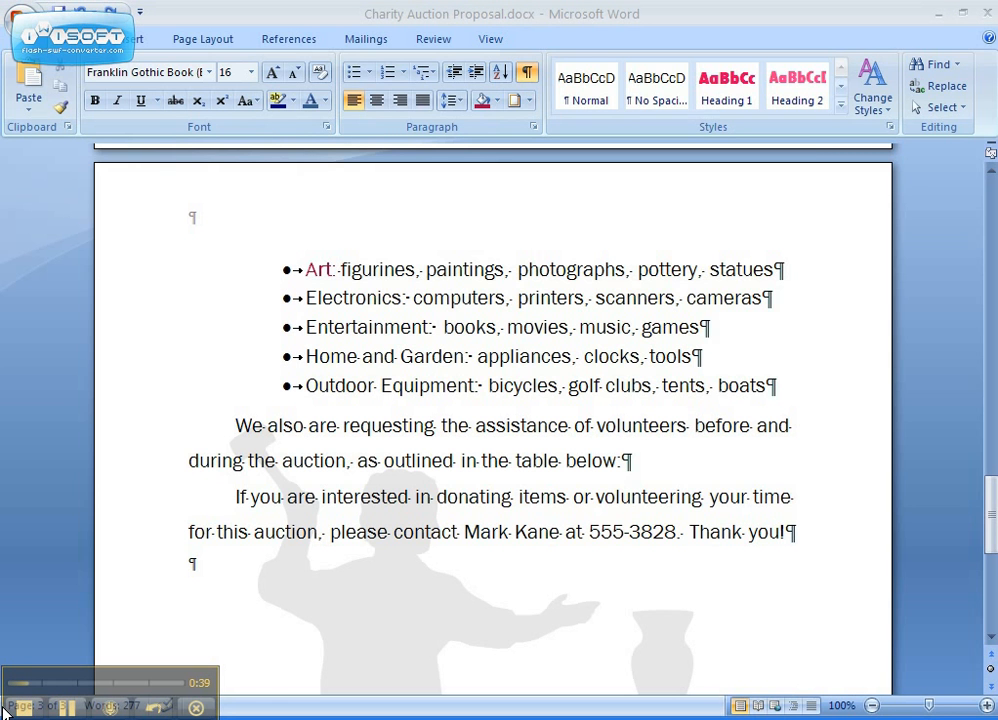
pyautogui.press('BackSpace')
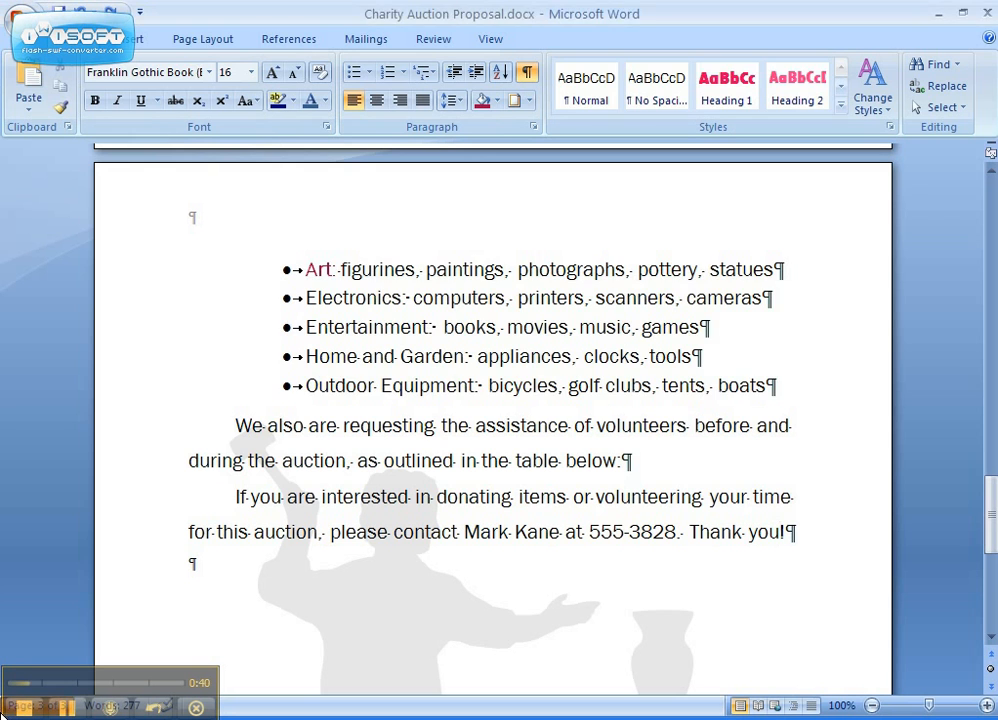
# Go to section 2 of the document with the Go To command and close the dialog.
pyautogui.hotkey('ctrl', 'g')
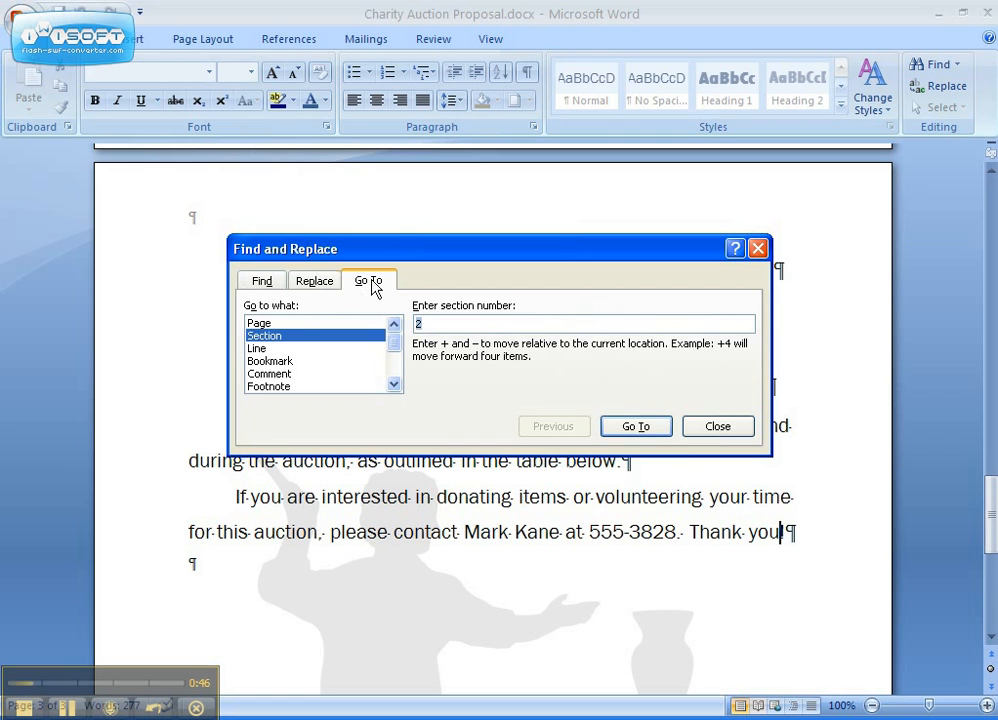
pyautogui.click(287, 325)
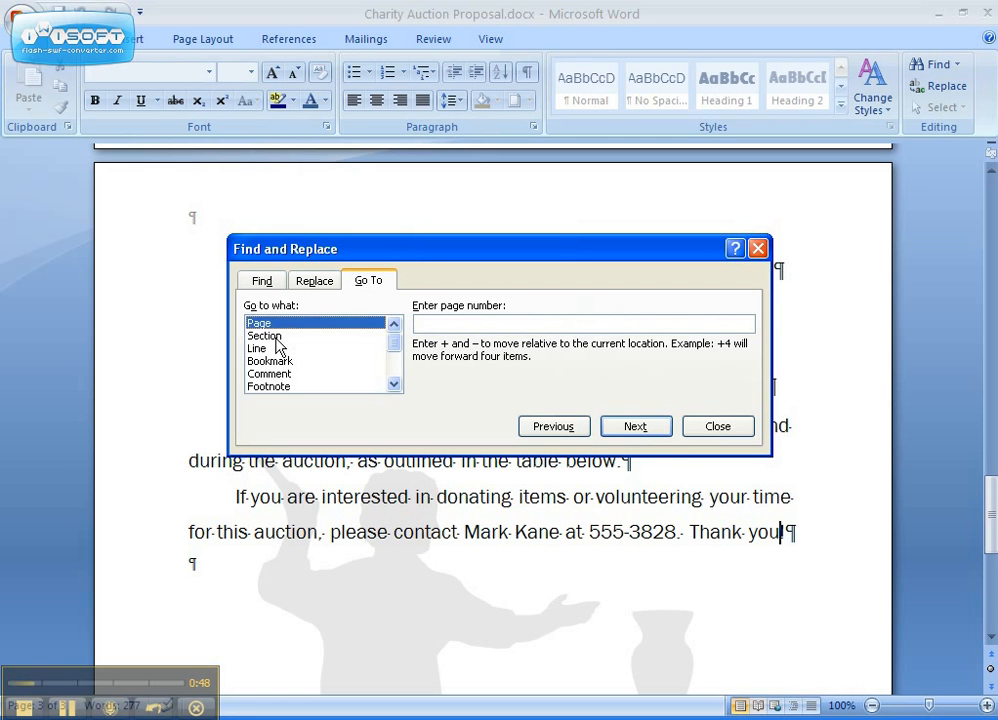
pyautogui.click(265, 336)
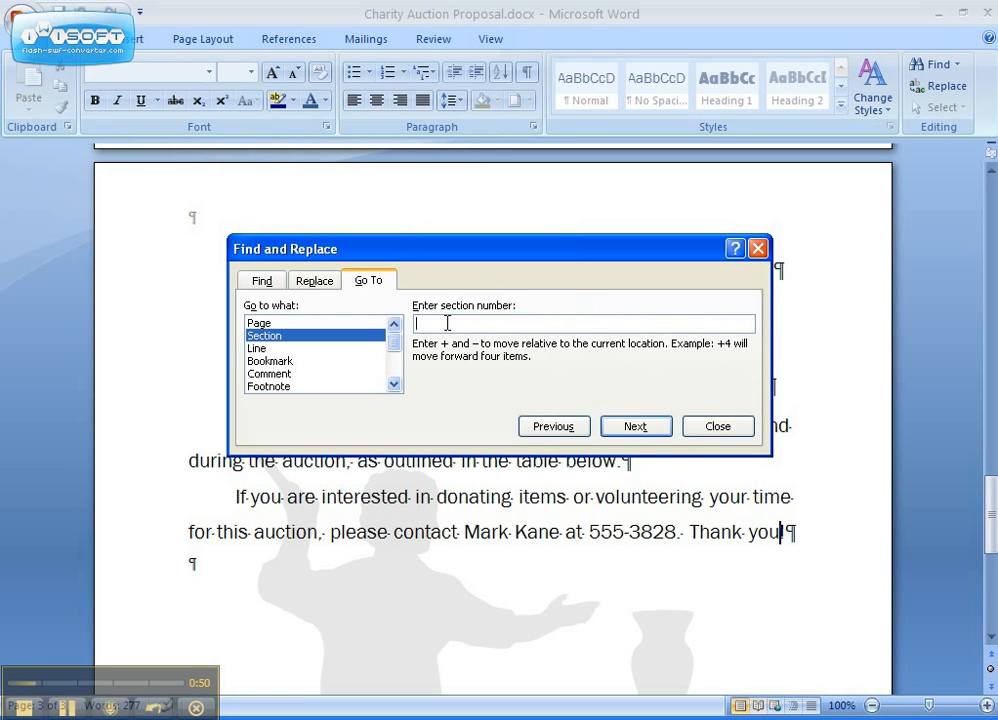
pyautogui.write('2')
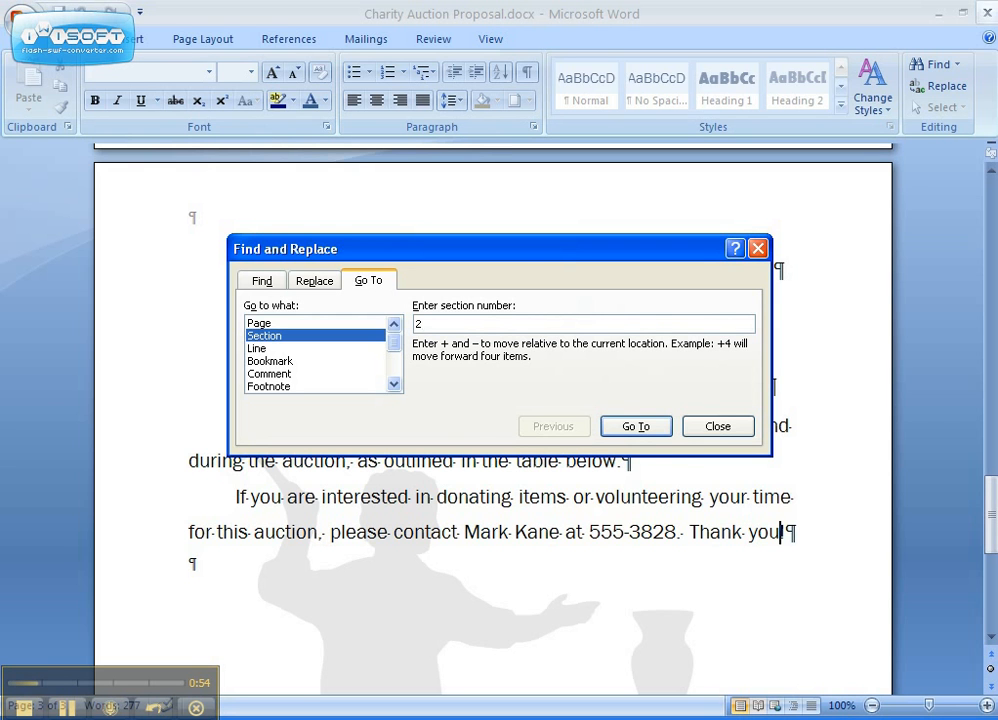
pyautogui.click(636, 427)
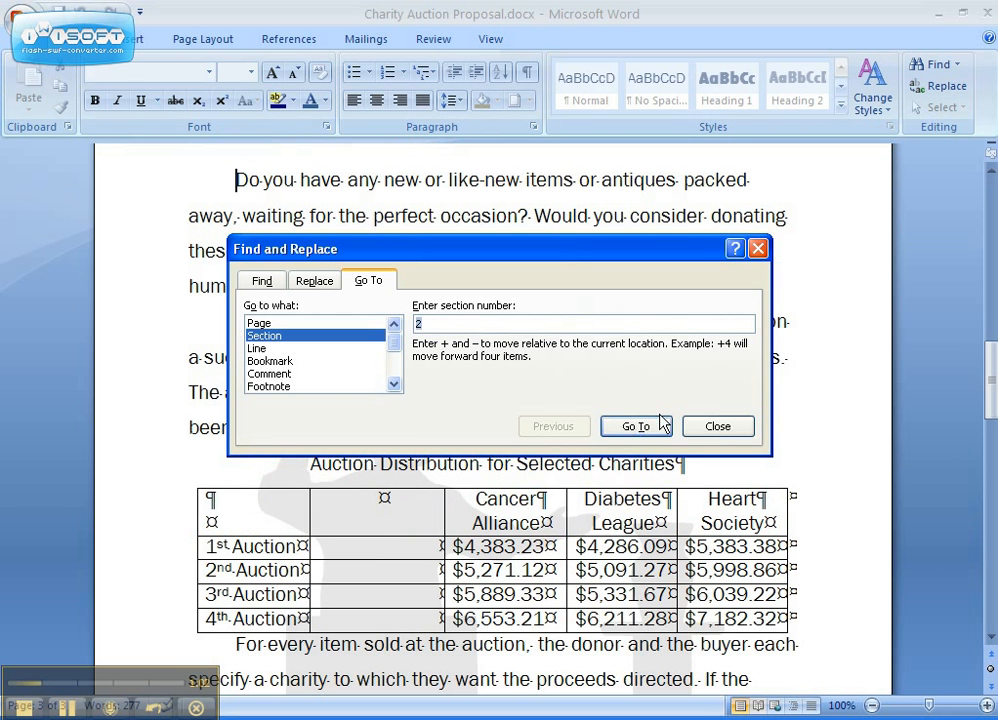
pyautogui.click(714, 427)
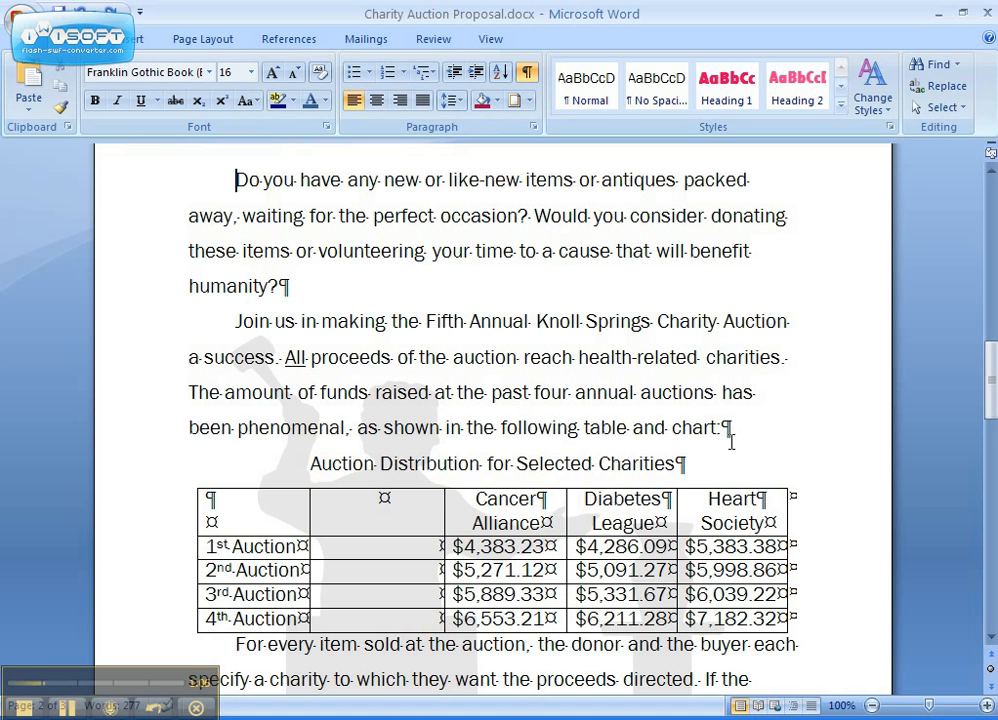
# Open the section 2 header for editing.
pyautogui.click(135, 40)
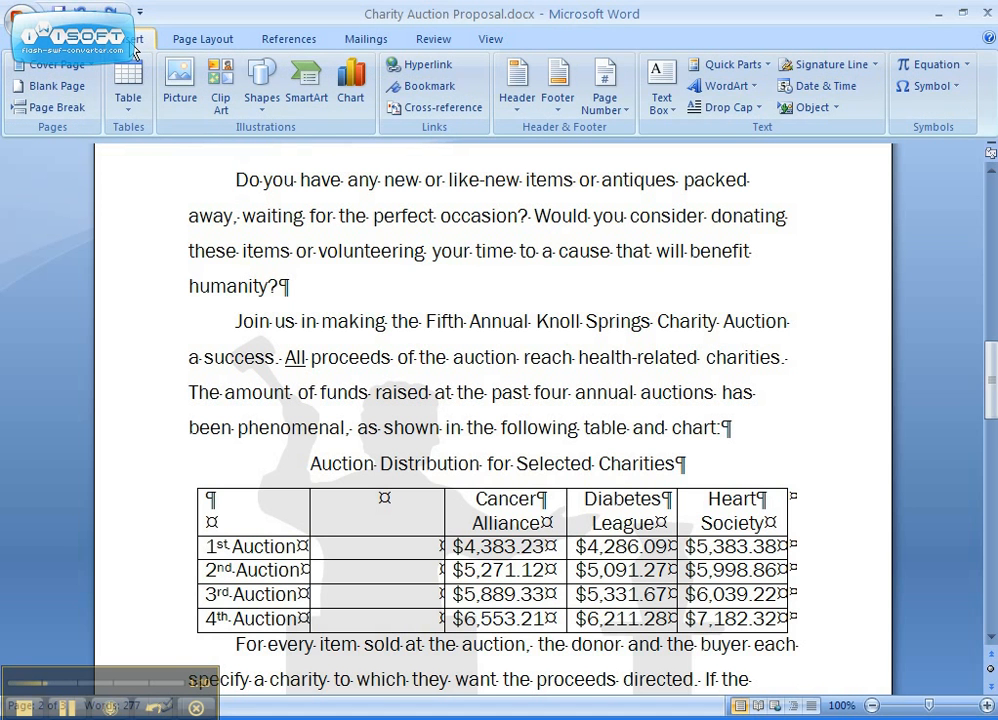
pyautogui.click(521, 111)
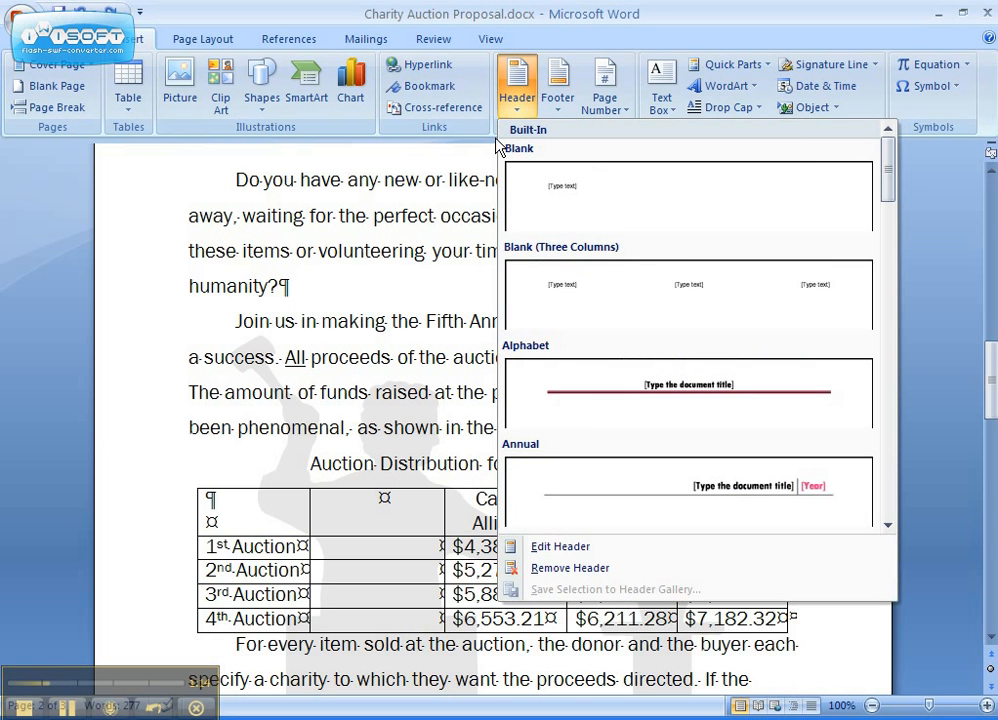
pyautogui.click(540, 556)
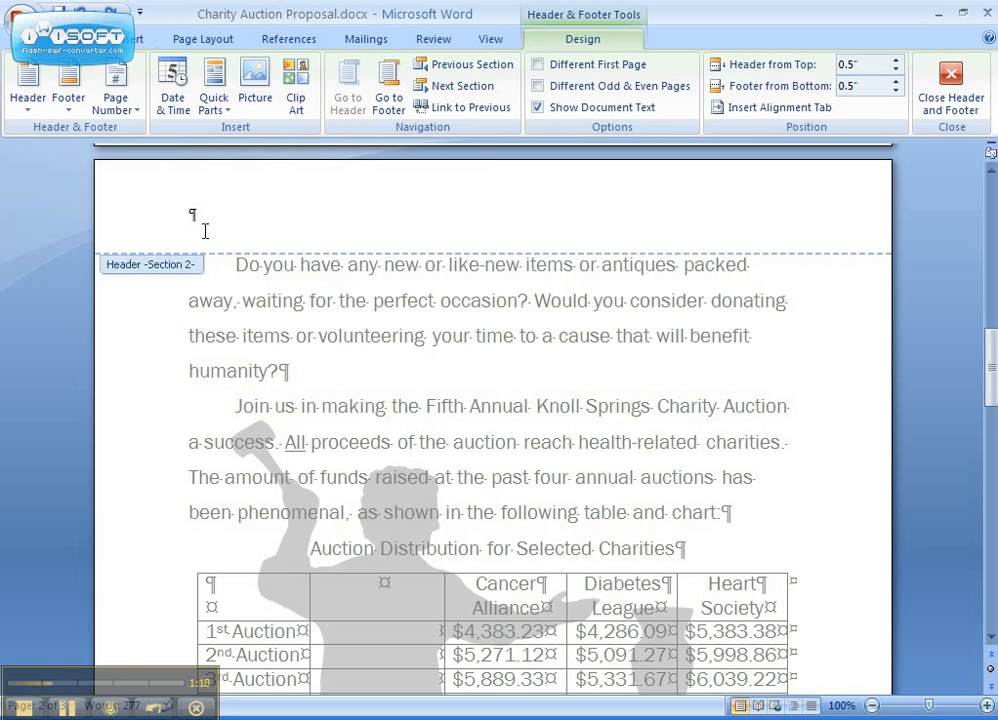
# Link the section 2 header to the previous section, accepting deletion of its own header, and unlink it again.
pyautogui.click(480, 110)
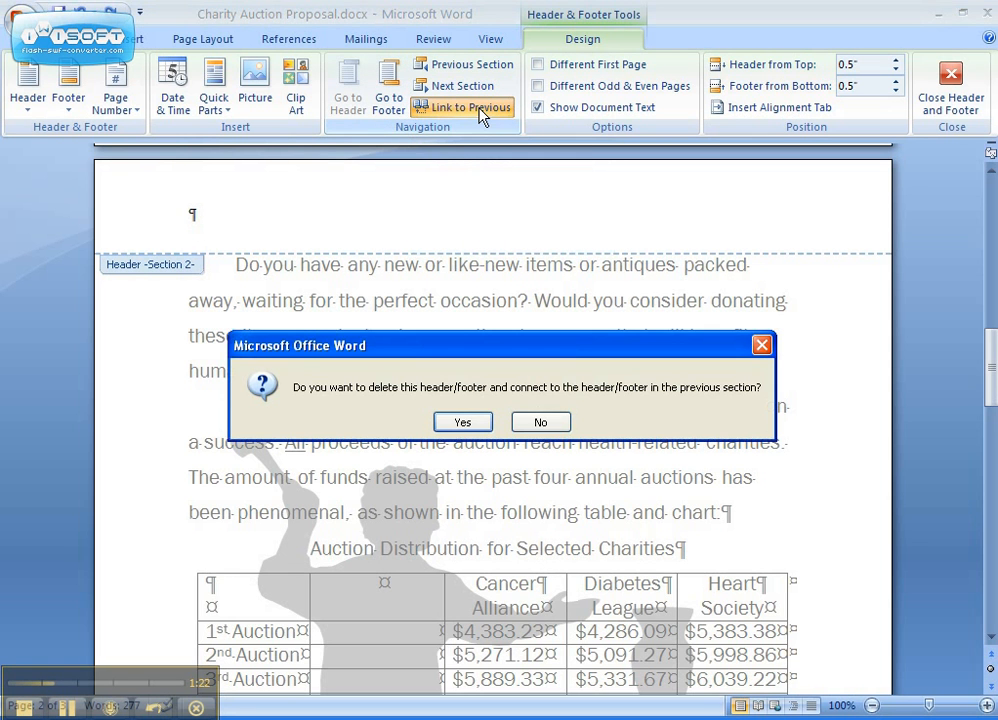
pyautogui.click(461, 423)
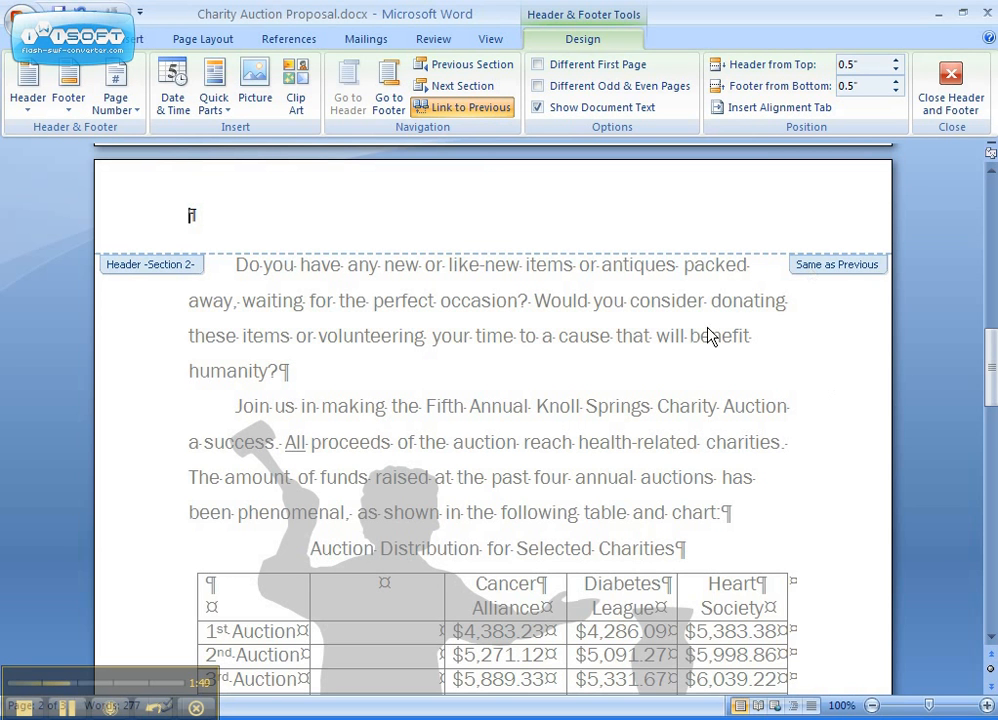
pyautogui.click(459, 111)
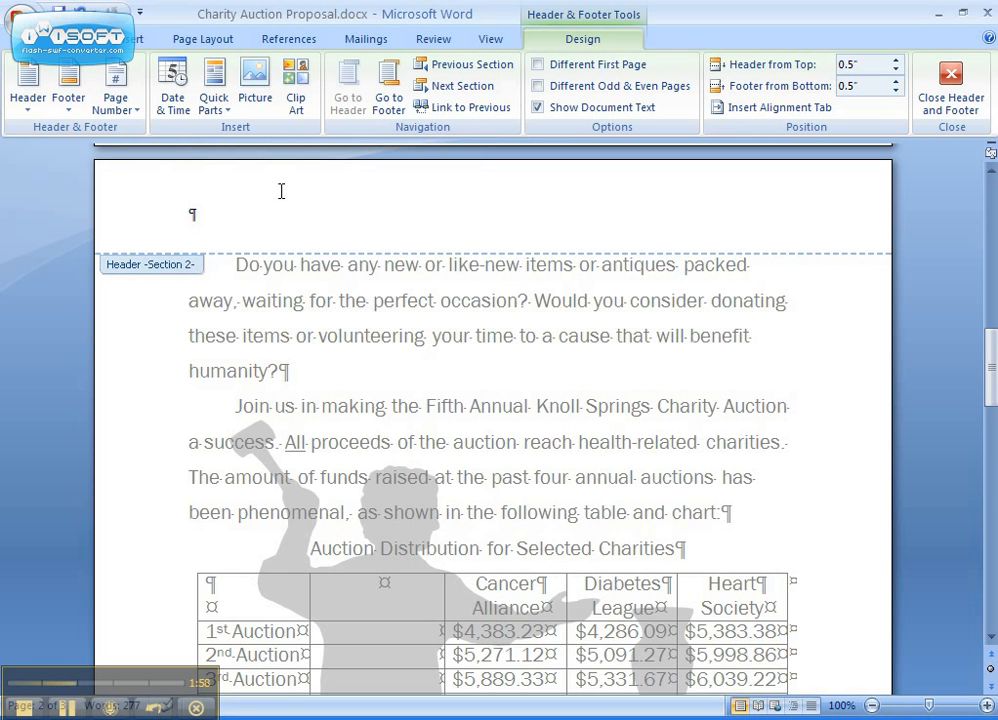
# Insert the Alphabet header in section 2 and enter FIFTH ANNUAL KNOLL SPRINGS CHARITY AUCTION as its title.
pyautogui.click(36, 99)
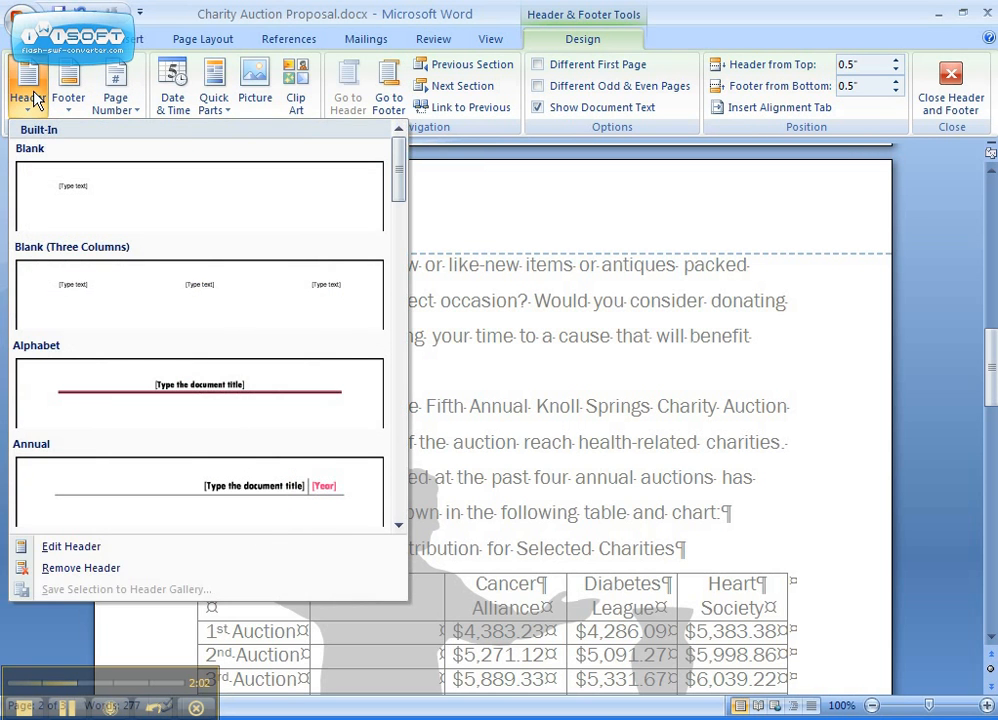
pyautogui.click(90, 398)
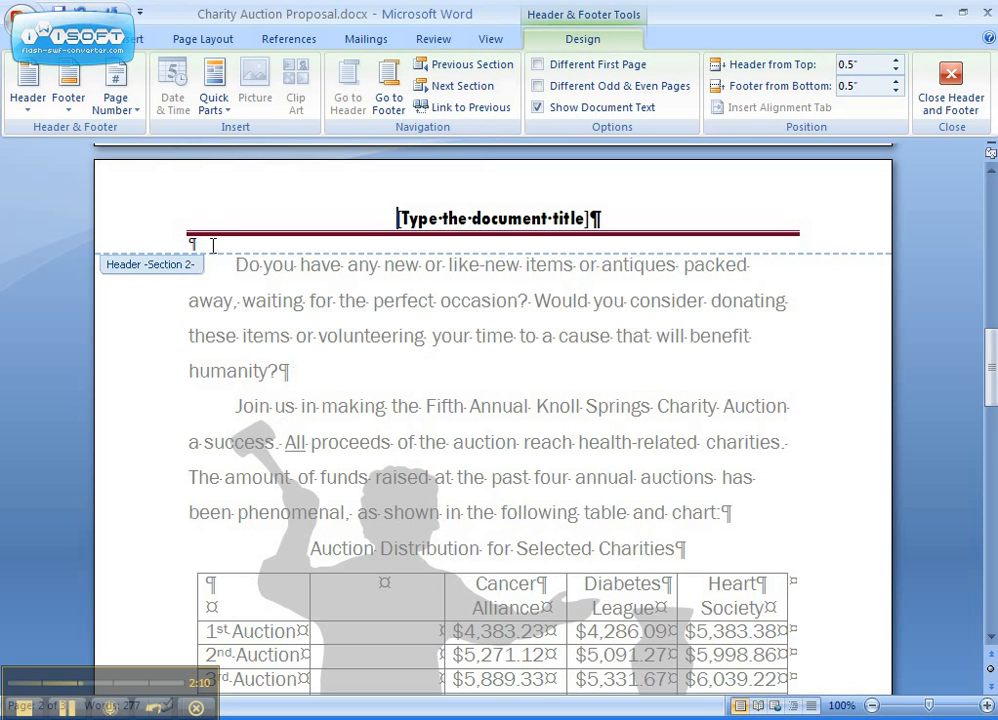
pyautogui.click(492, 216)
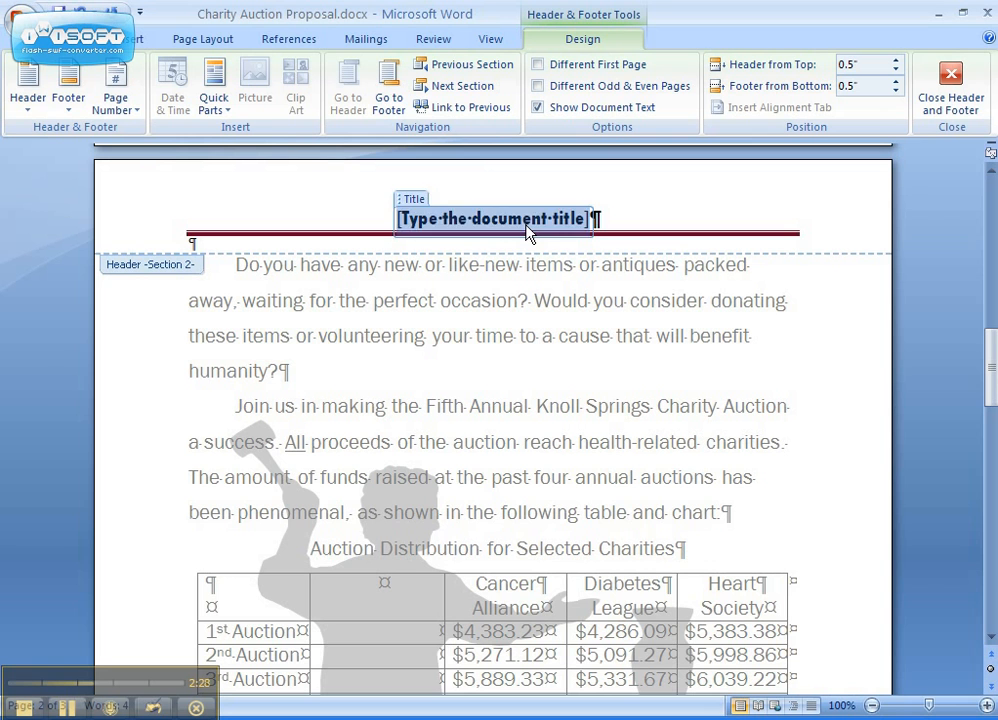
pyautogui.press('Delete')
pyautogui.write('FI')
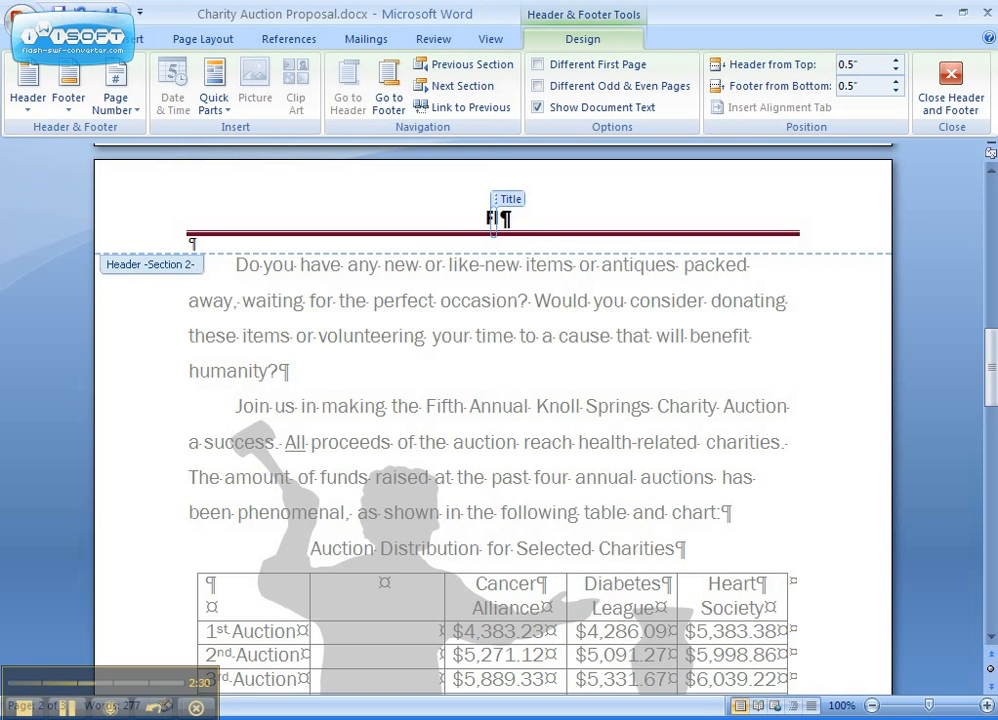
pyautogui.write('FTH ANNUAL ')
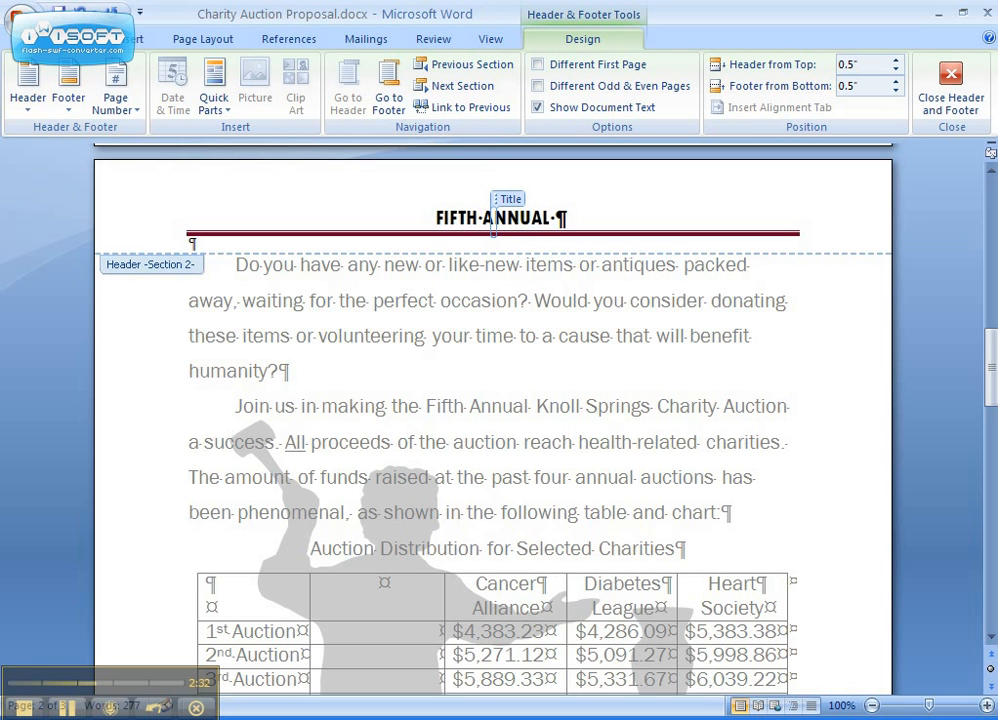
pyautogui.write('K')
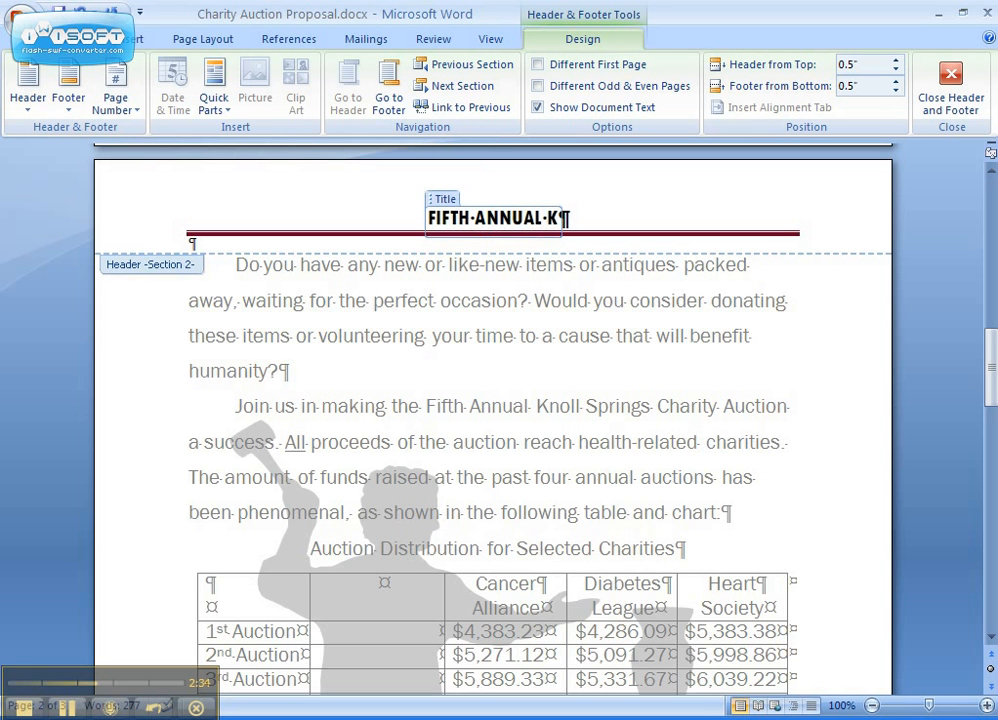
pyautogui.write('NOLL SPRINGS C')
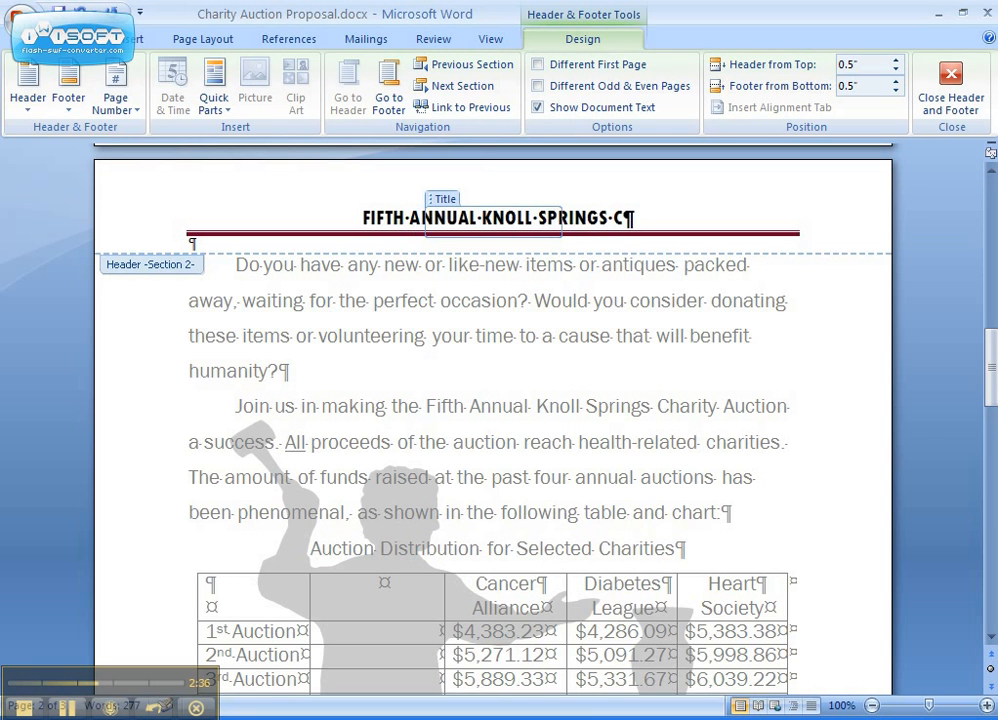
pyautogui.write('HARITY AUCTION')
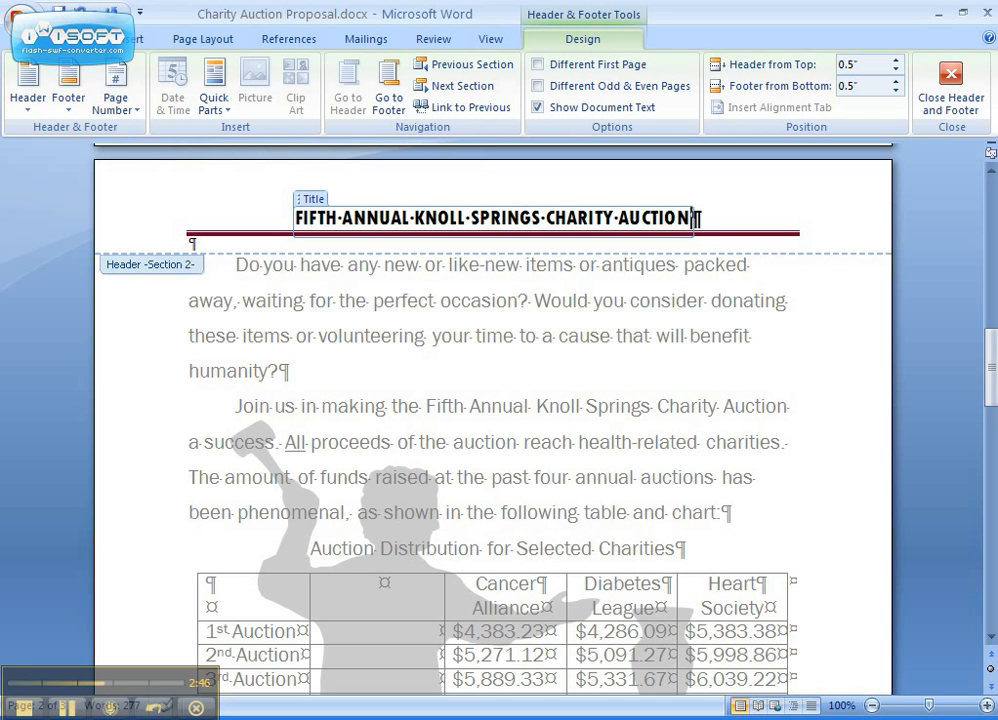
# Insert the Alphabet footer in section 2 and replace its placeholder text with JOIN US FOR THIS GREAT CAUSE!
pyautogui.click(384, 98)
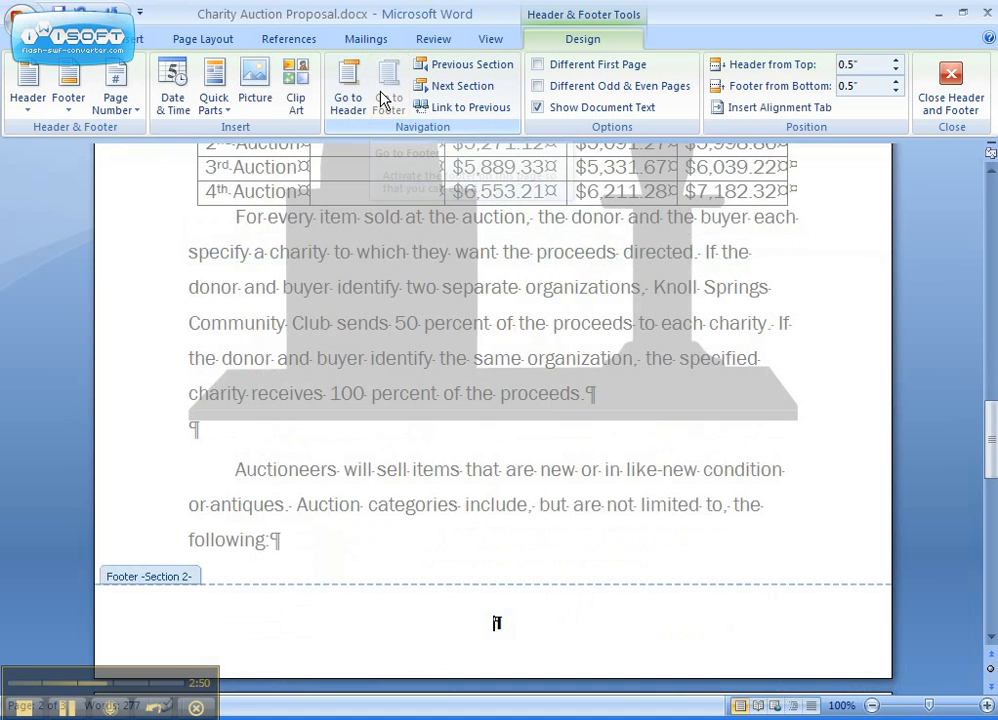
pyautogui.click(78, 102)
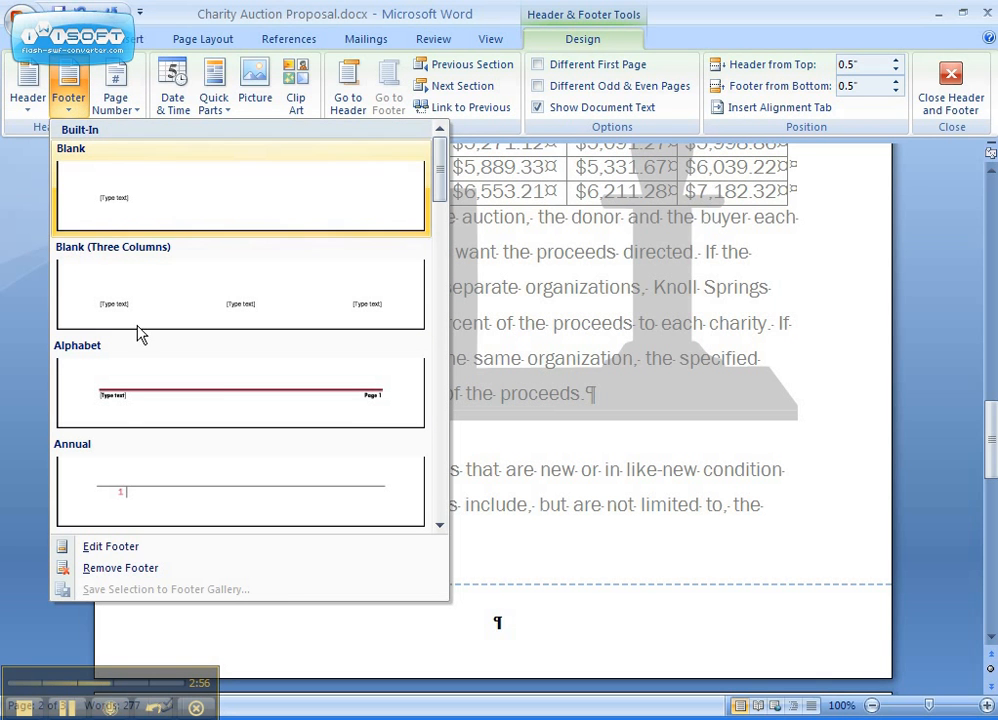
pyautogui.click(175, 387)
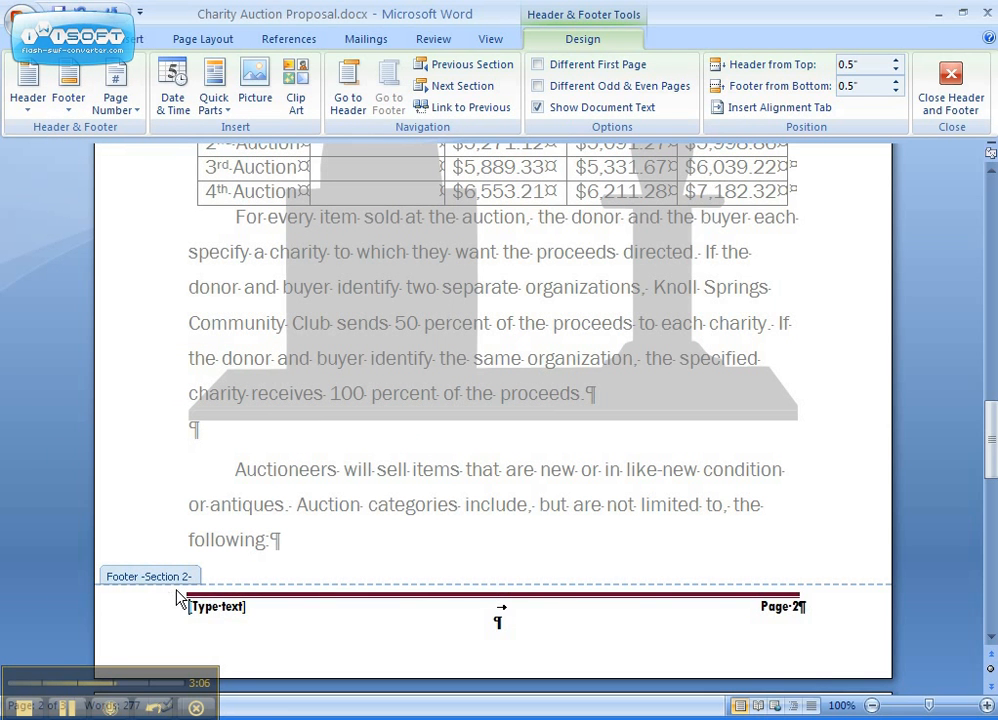
pyautogui.click(220, 606)
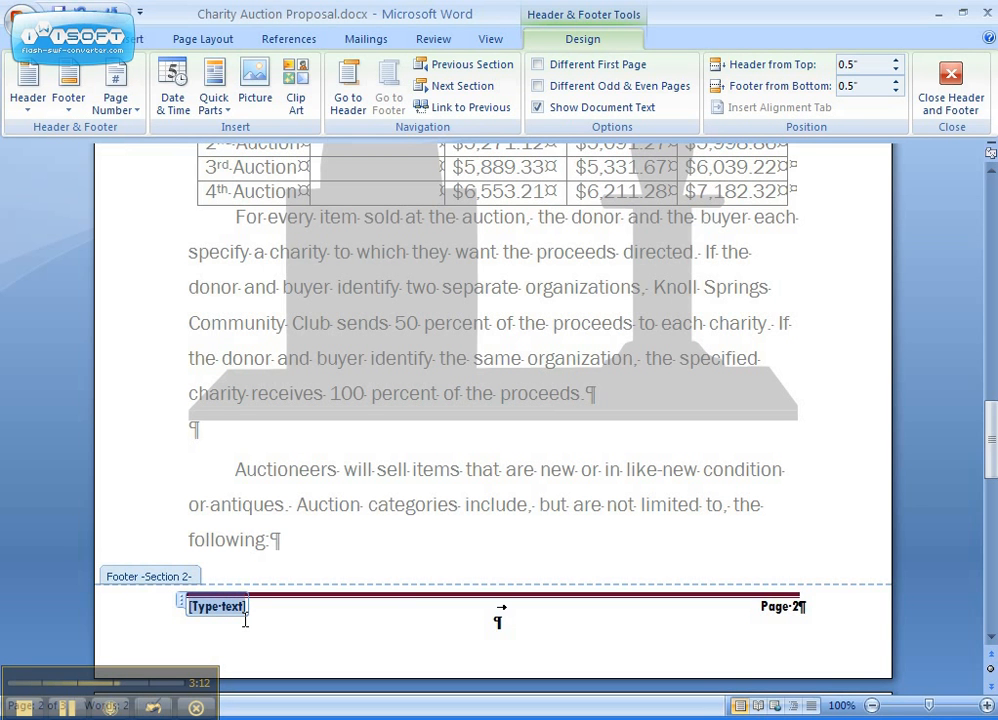
pyautogui.write('J')
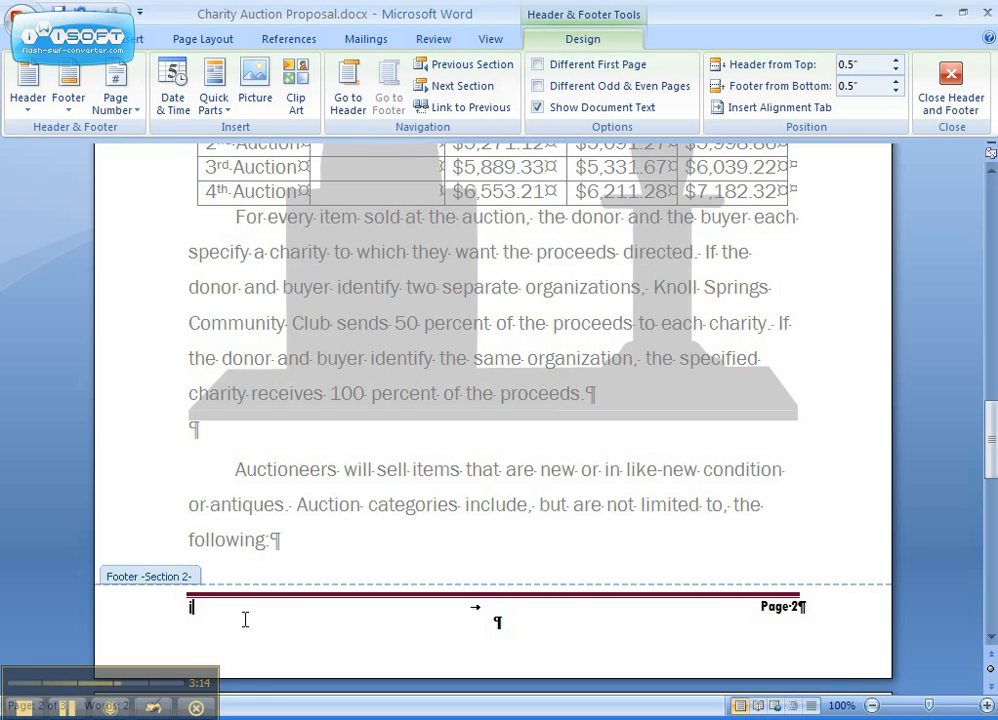
pyautogui.write('OIN US FOR THIS GREAT ')
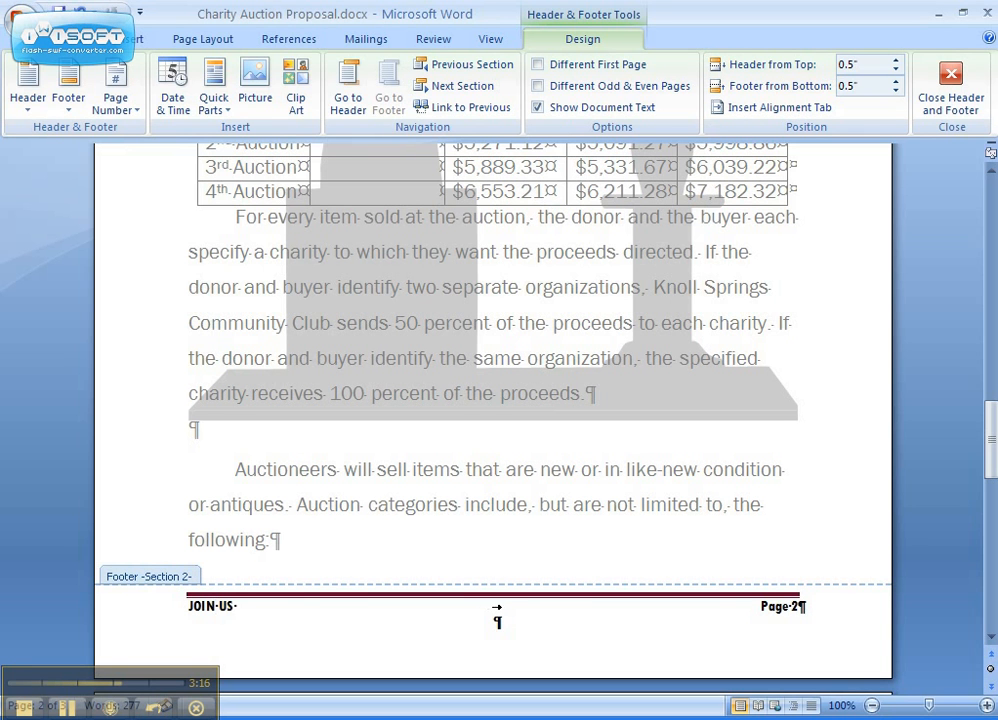
pyautogui.write('CAUSE!')
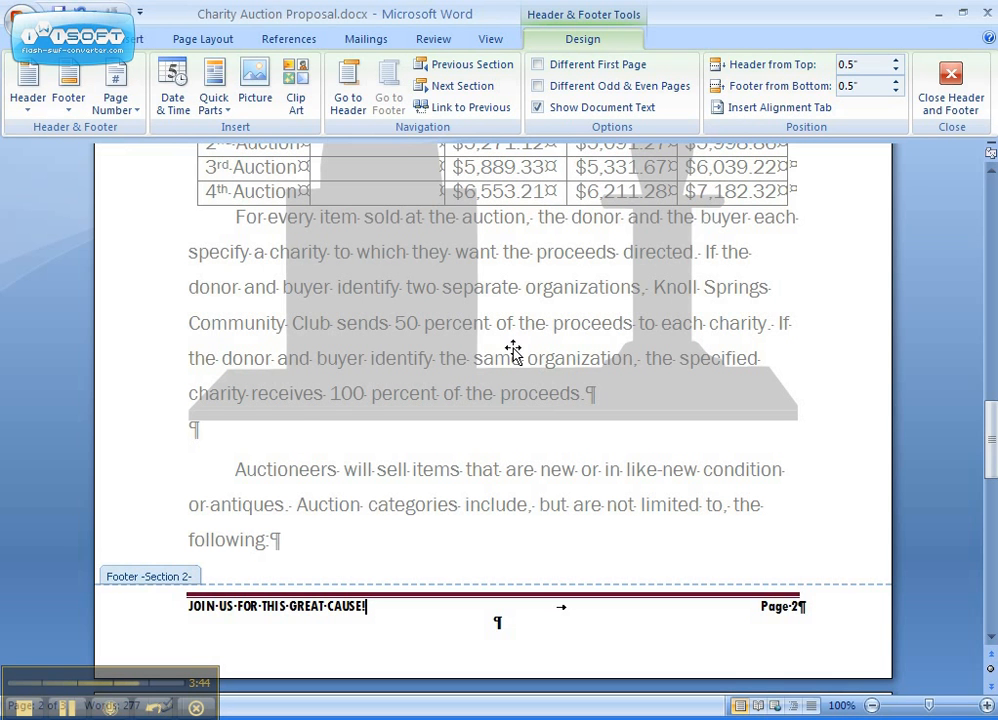
# Set the section 2 page numbering to start at 1 and close header and footer editing.
pyautogui.click(124, 108)
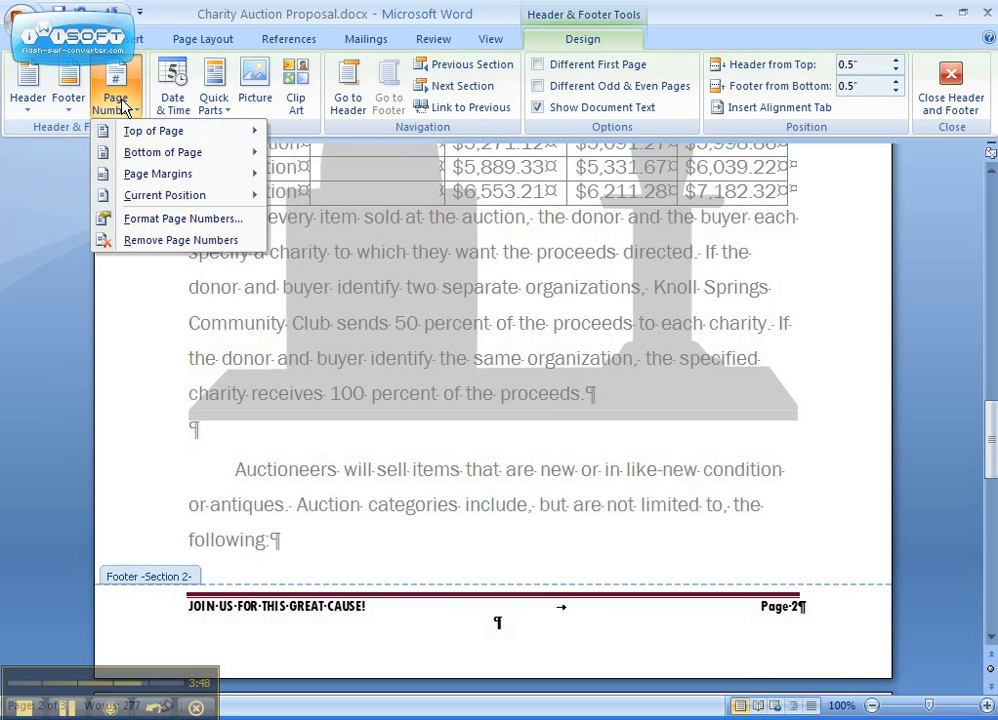
pyautogui.click(170, 220)
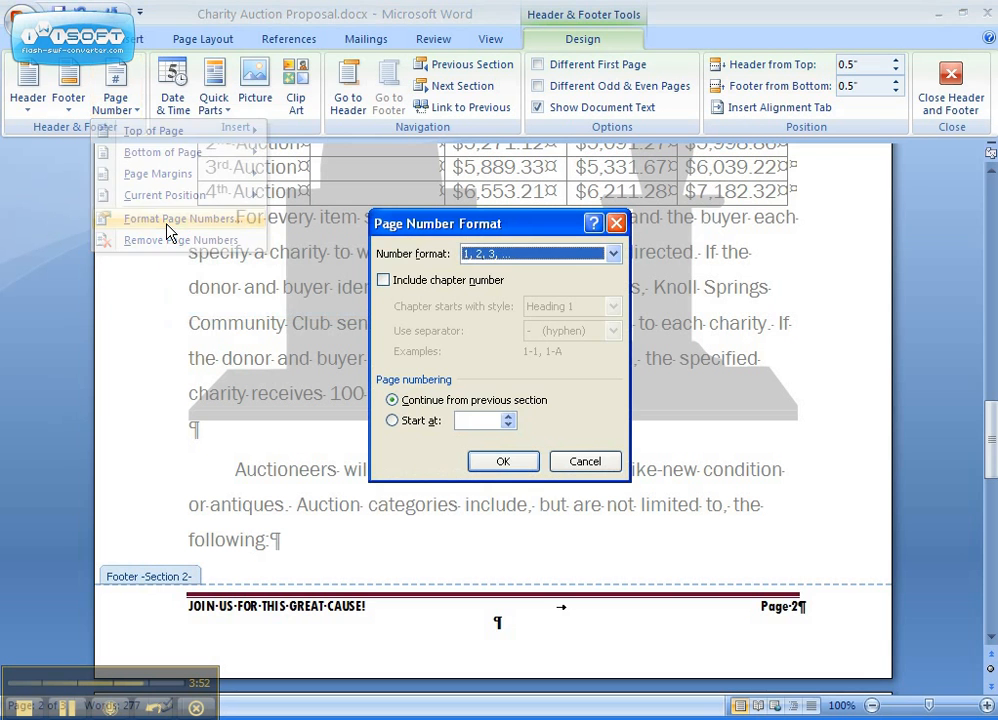
pyautogui.click(392, 421)
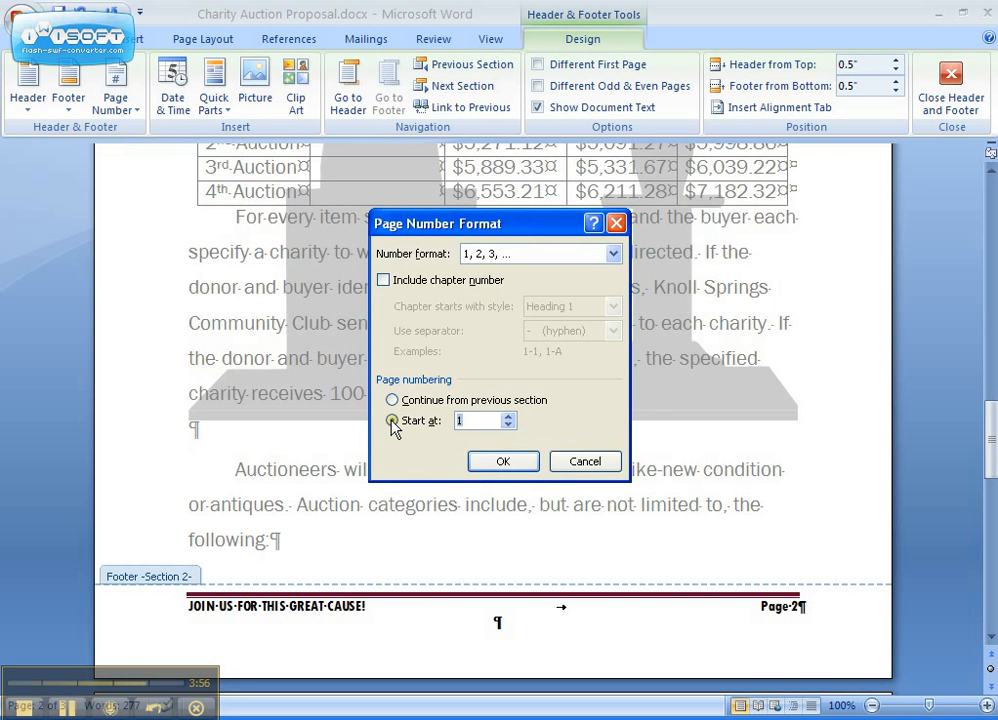
pyautogui.click(502, 462)
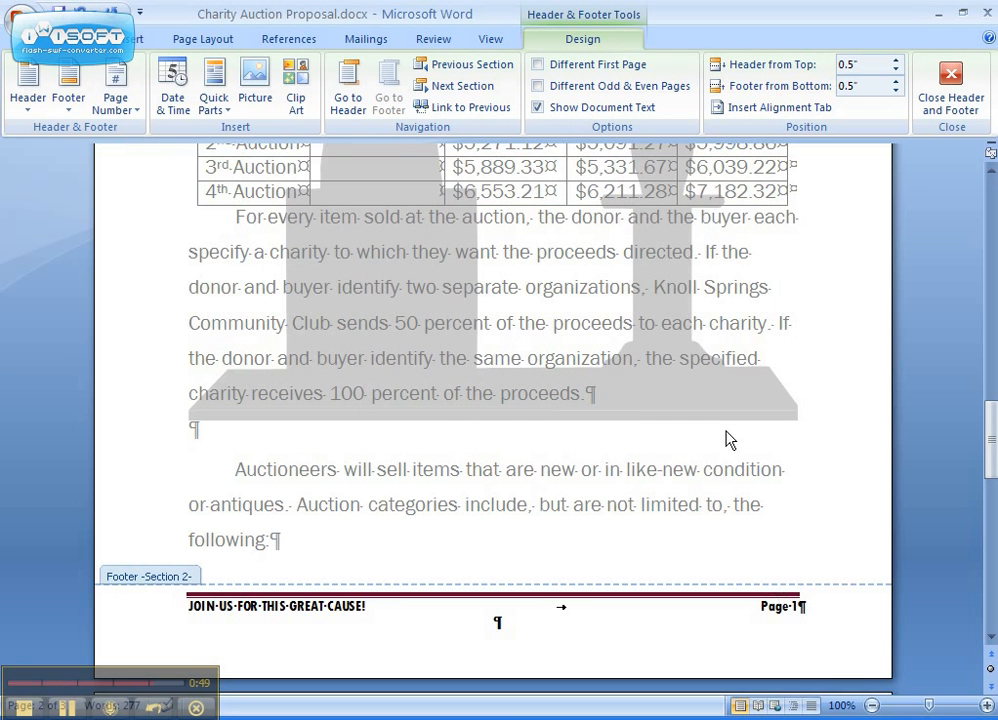
pyautogui.click(963, 101)
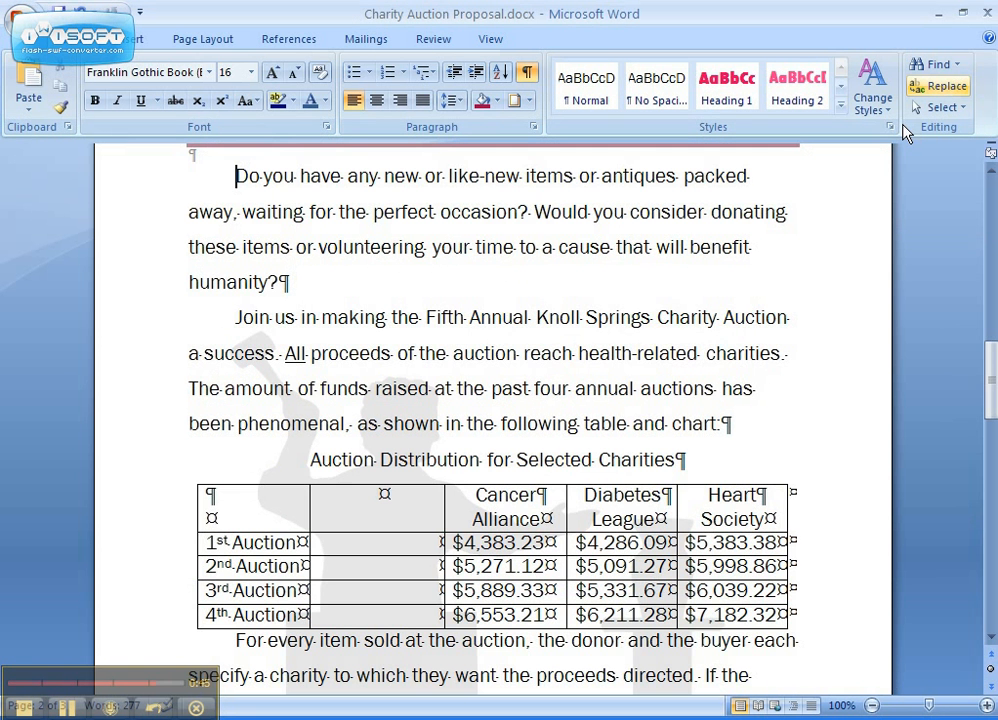
pyautogui.moveTo(993, 365); pyautogui.dragTo(993, 565)
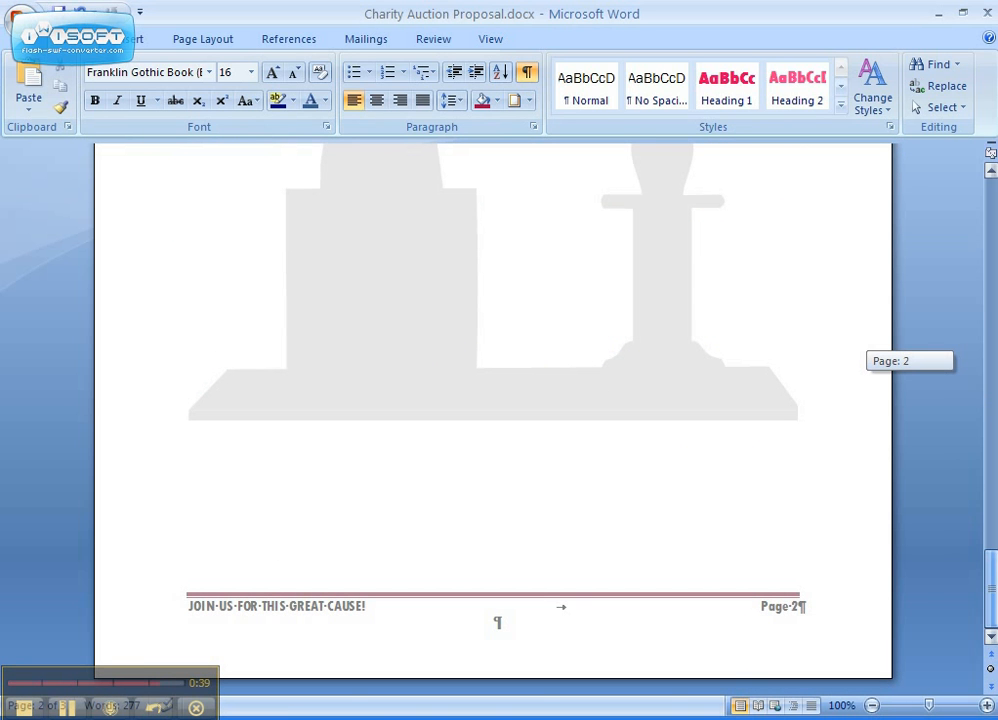
pyautogui.moveTo(993, 565); pyautogui.dragTo(995, 442)
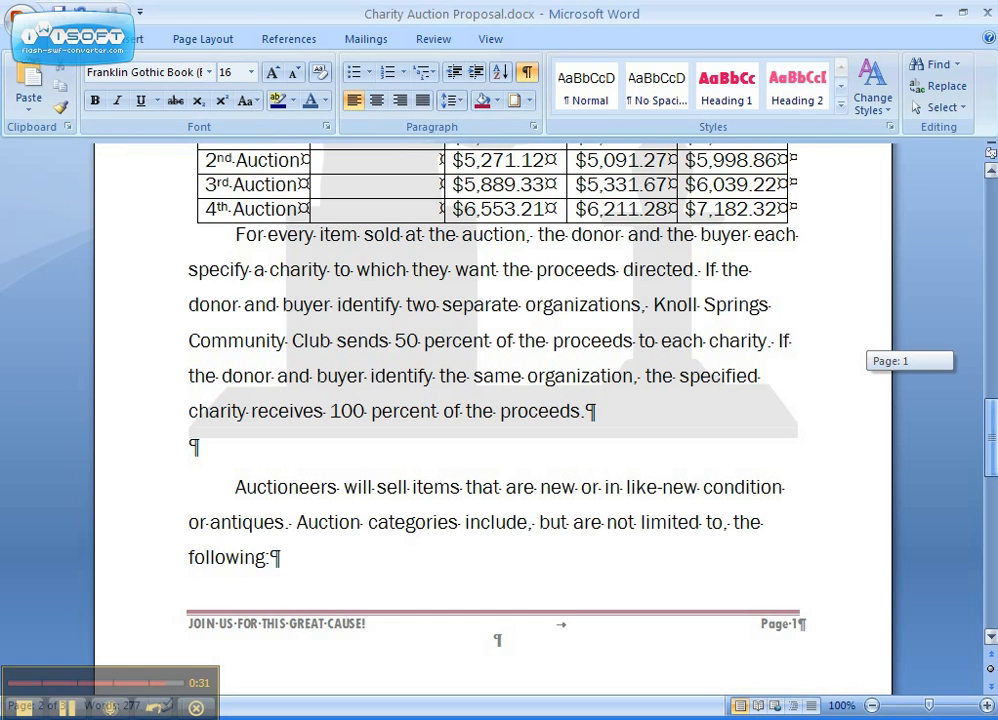